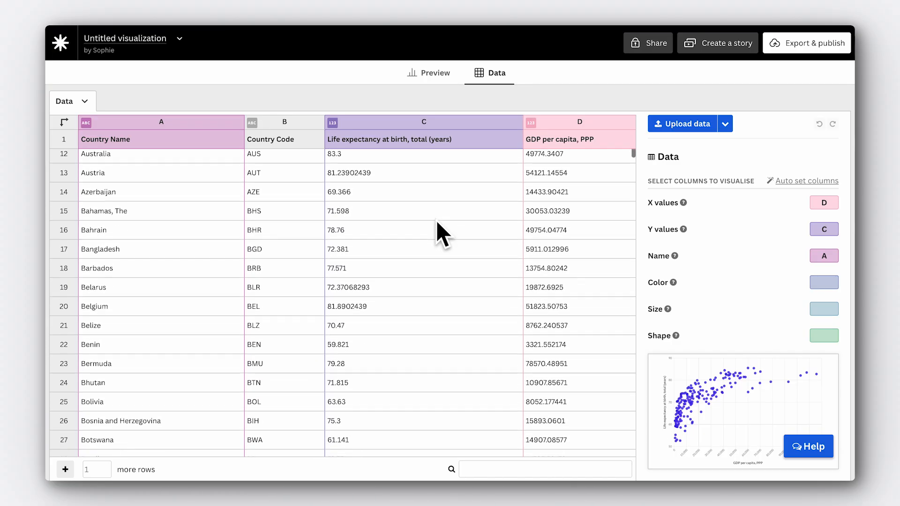
scroll(437, 222, "down", 6)
scroll(437, 222, "down", 6)
scroll(436, 220, "down", 1)
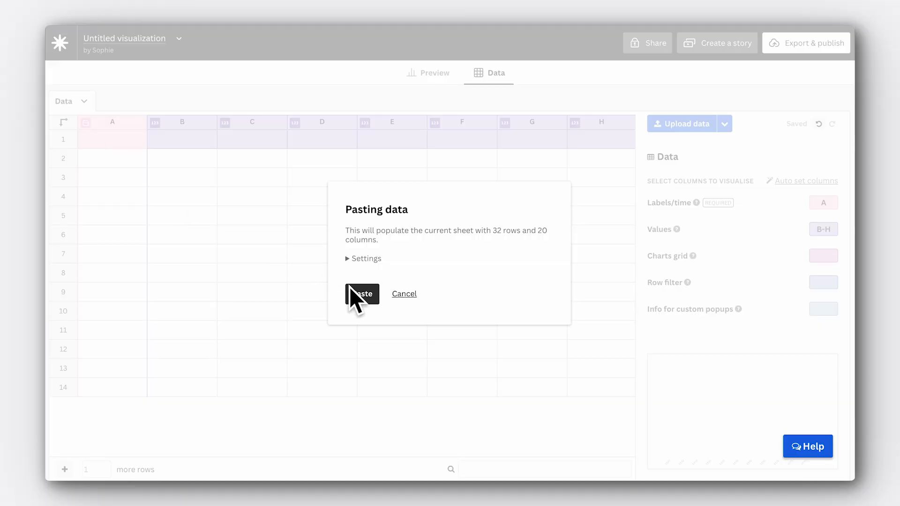
left_click(352, 293)
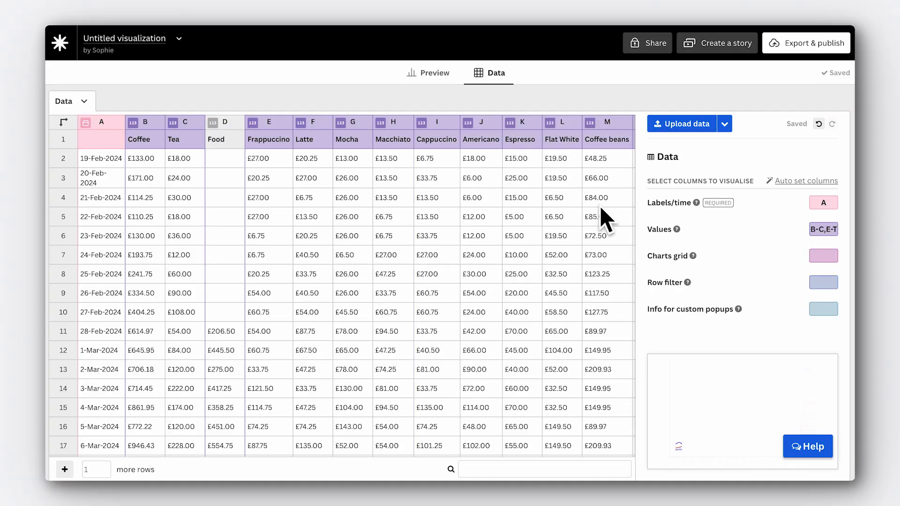
left_click(833, 229)
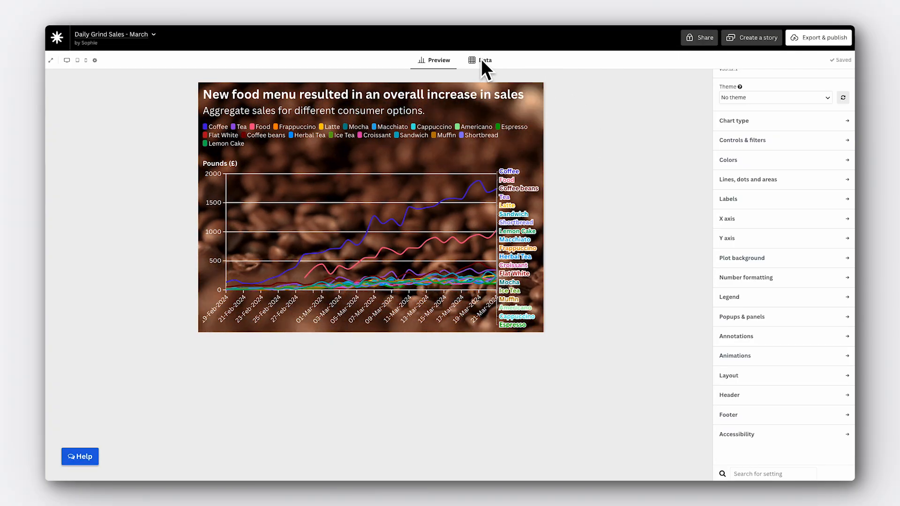
Step: Set the Values columns in the data sheet to B-D,M so only Coffee, Tea, Food and Coffee beans are plotted
left_click(482, 60)
left_click(838, 177)
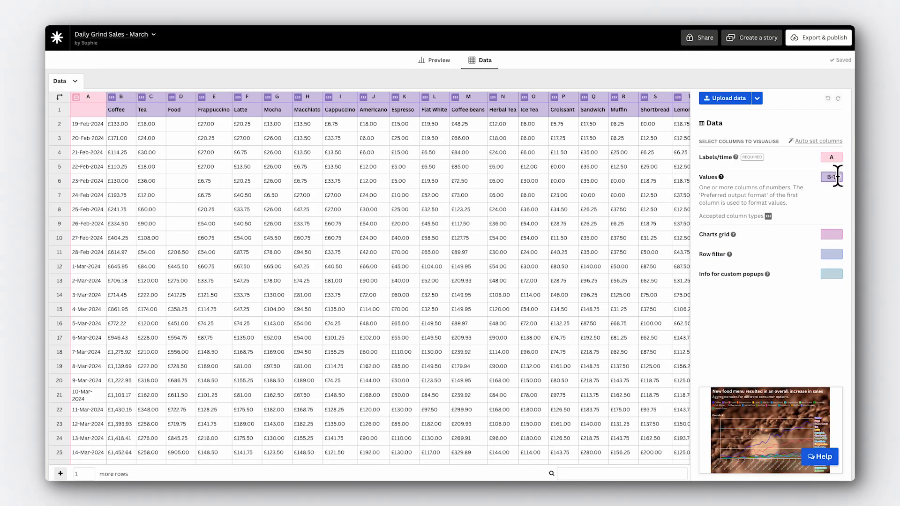
type("D")
key("BackSpace")
key("BackSpace")
type("D,M")
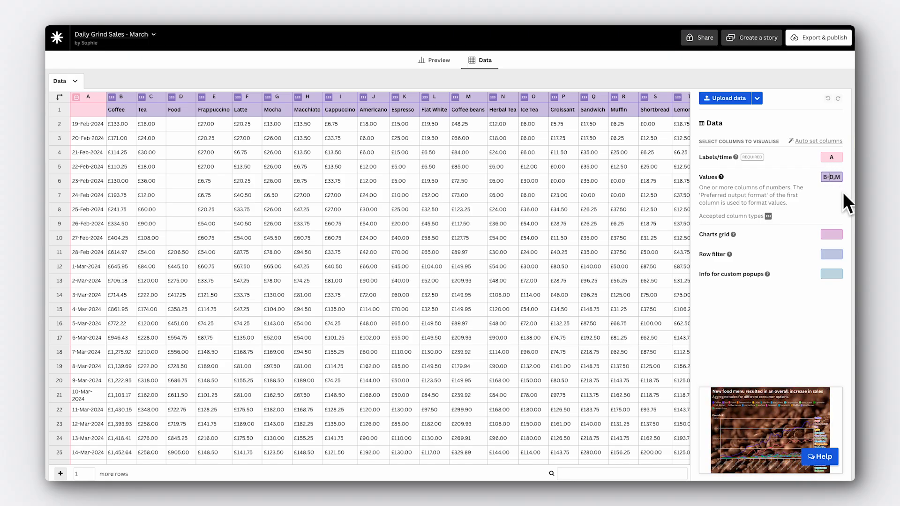
left_click(842, 192)
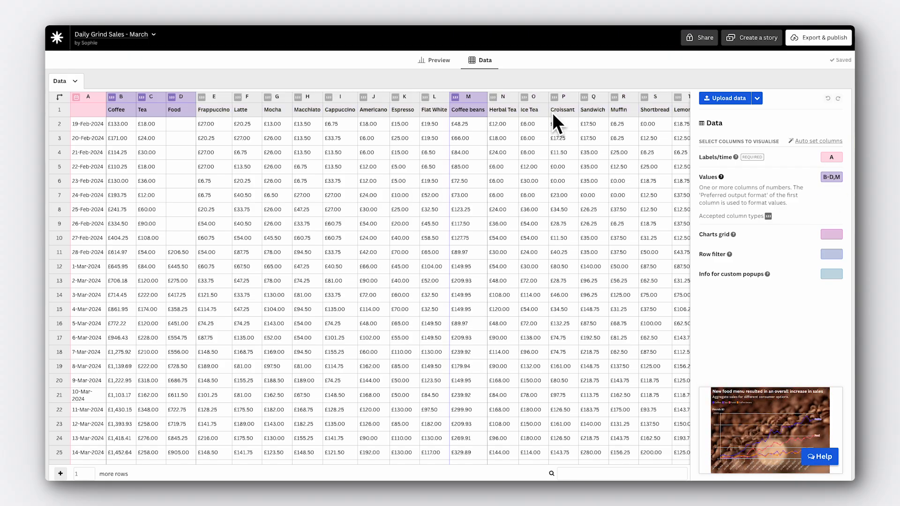
Step: Return to the chart preview and set the legend mode to Off
left_click(432, 59)
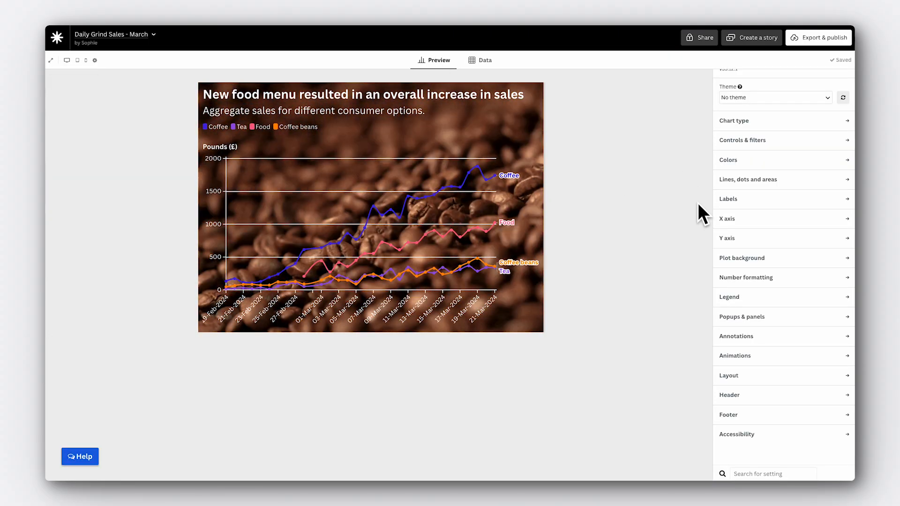
left_click(759, 297)
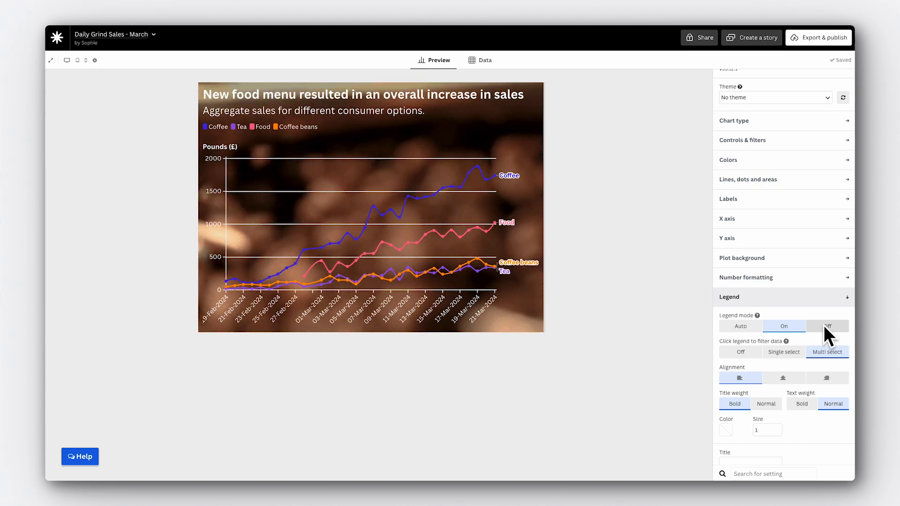
left_click(822, 324)
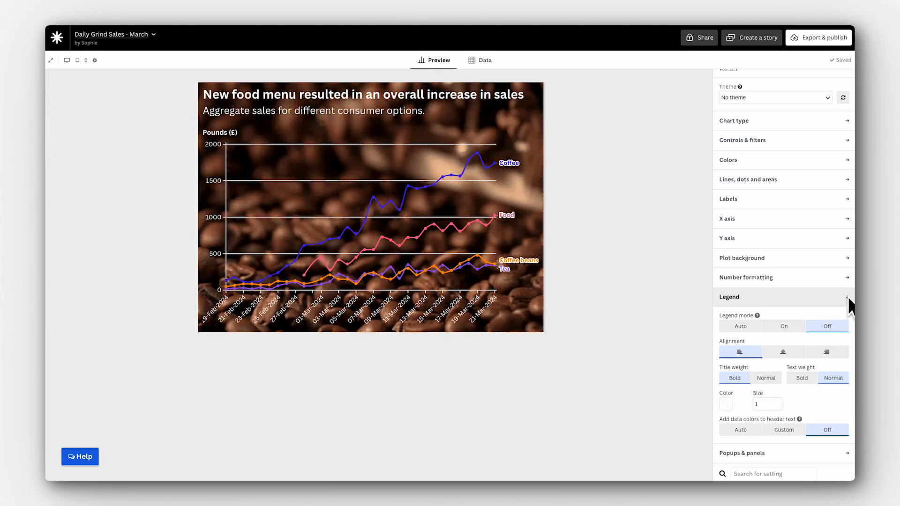
left_click(847, 296)
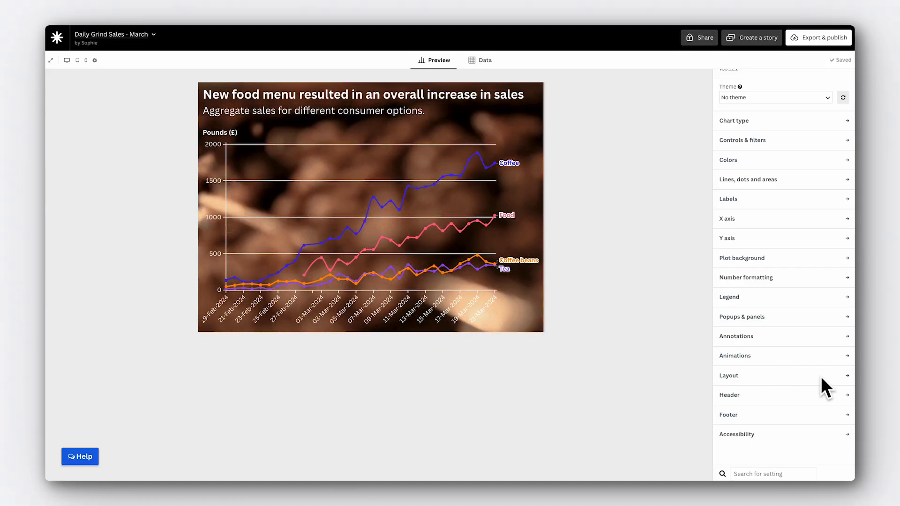
Step: Turn off the background image in the chart's layout settings
left_click(845, 375)
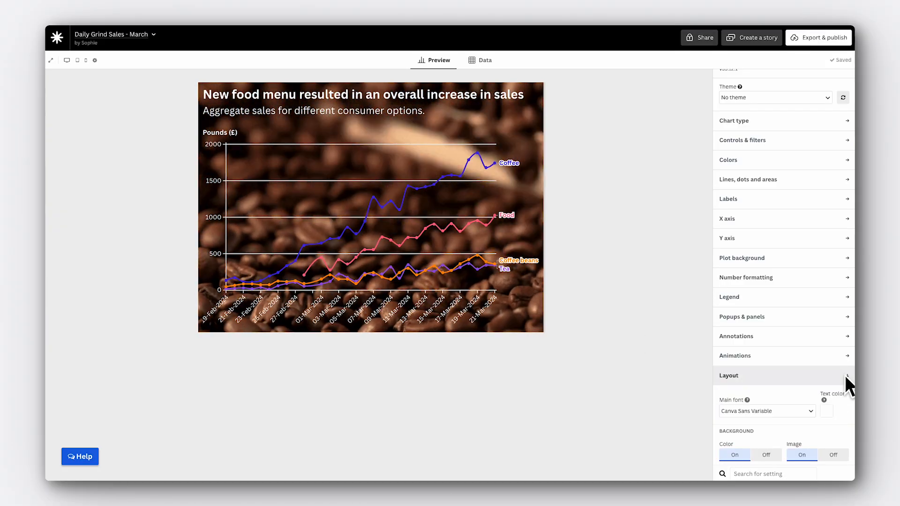
left_click(833, 345)
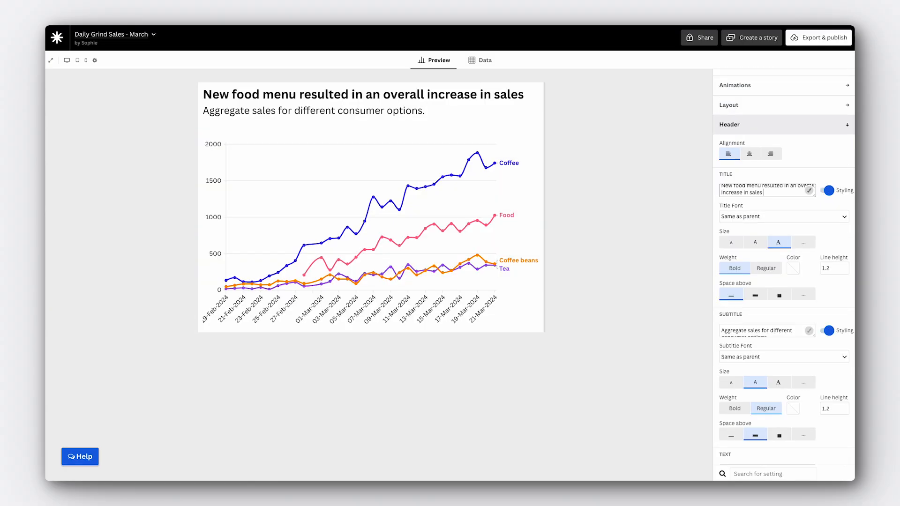
Step: Search the emoji picker for "coffee" and add the coffee cup emoji to the end of the chart title
key("ctrl+super+space")
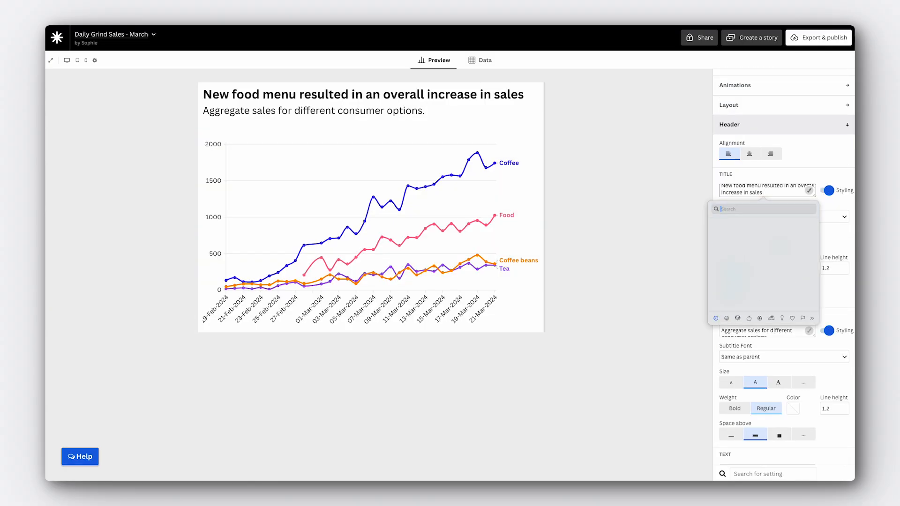
type("coffe")
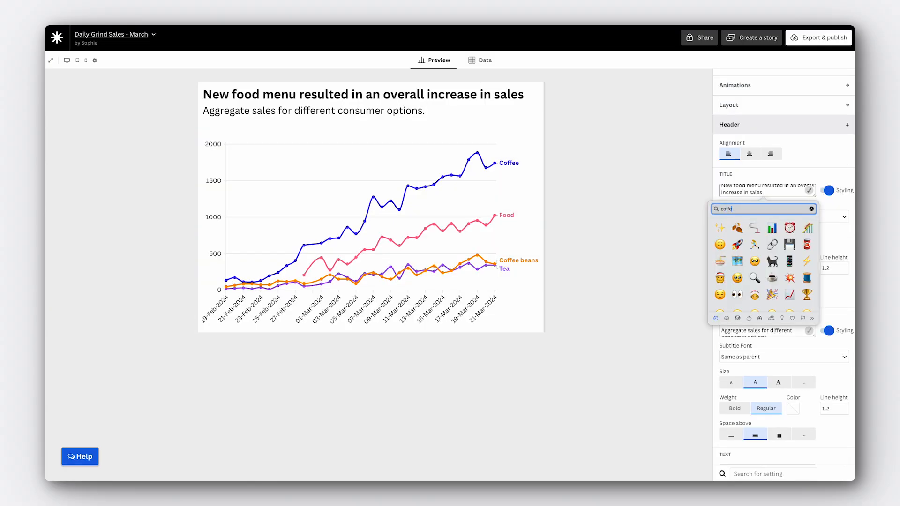
type("e")
left_click(721, 226)
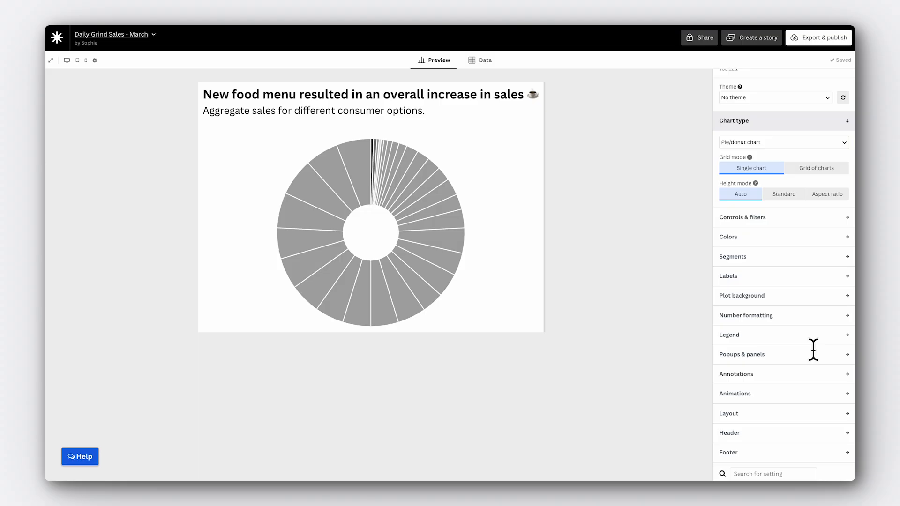
Step: Change the chart type to Column chart (waterfall)
left_click(842, 141)
scroll(813, 400, "down", 1)
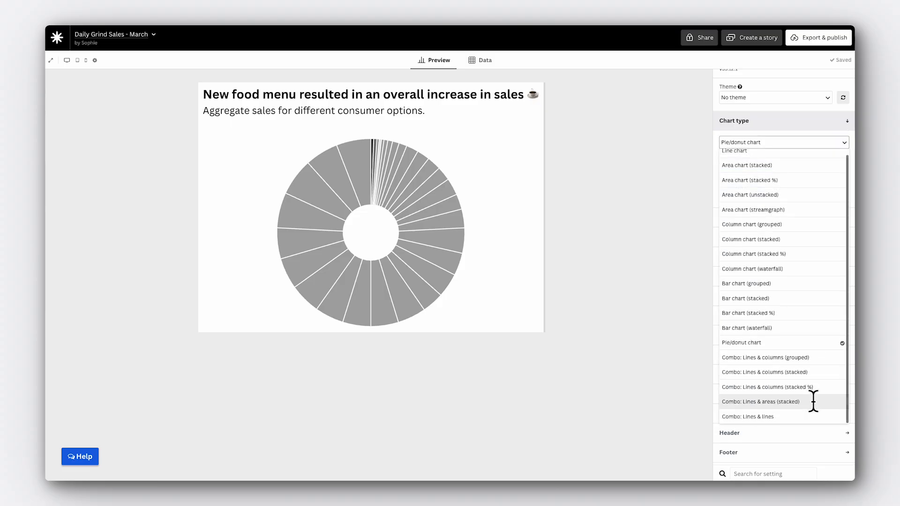
left_click(806, 269)
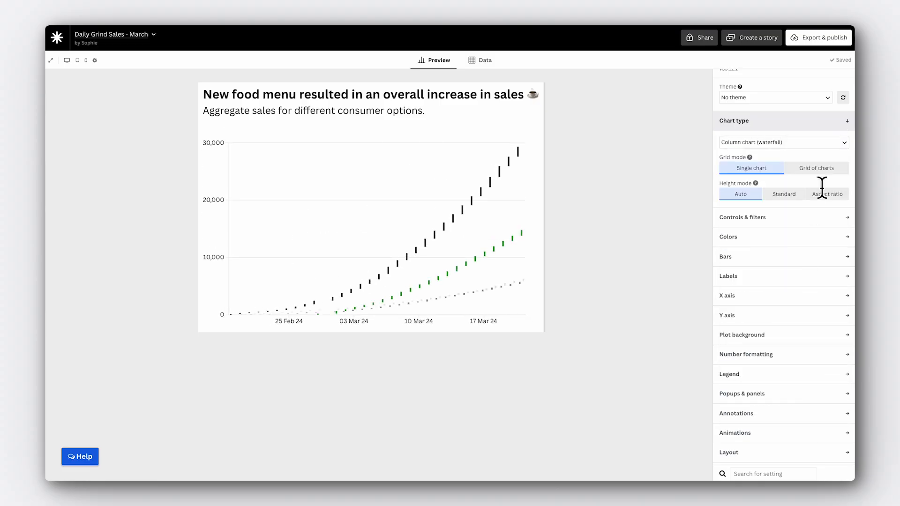
Step: Change the chart type to Line chart
left_click(840, 140)
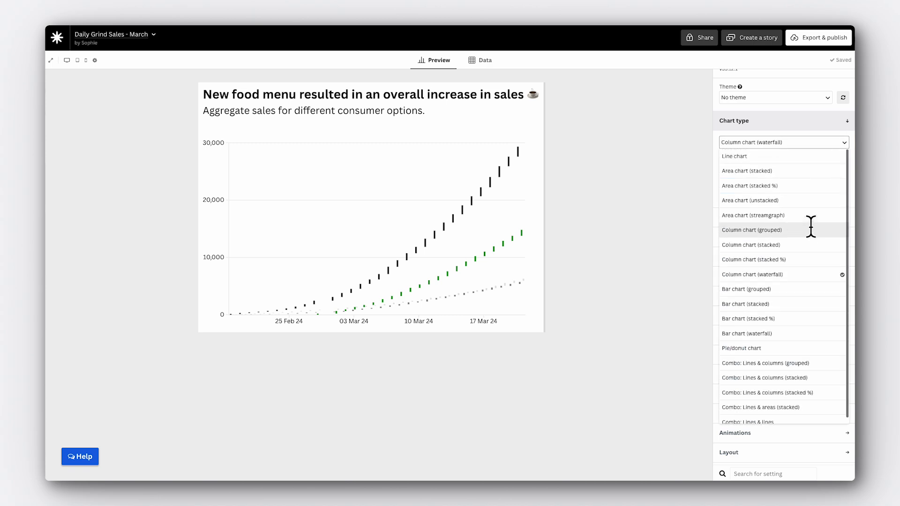
left_click(788, 157)
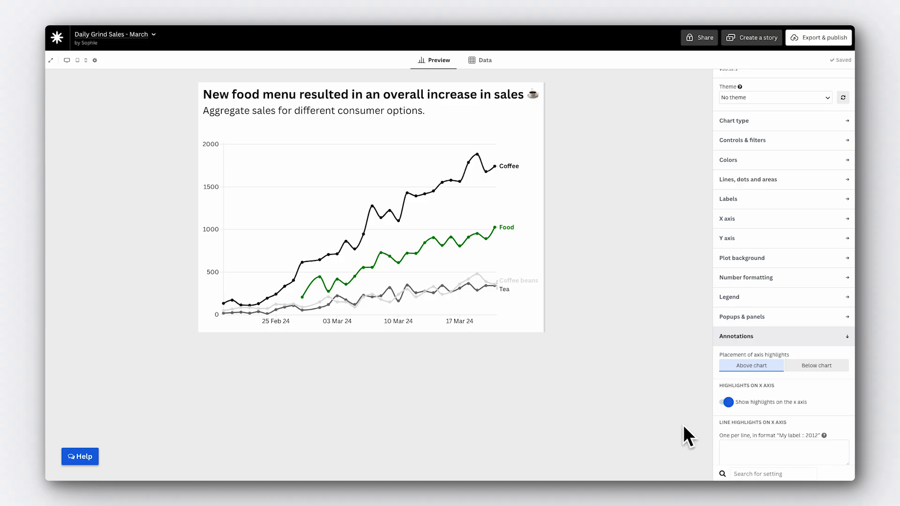
Step: Add a line highlight on the x axis with the entry "Launched food menu :: 28-Feb-2024"
scroll(825, 412, "down", 1)
left_click(793, 424)
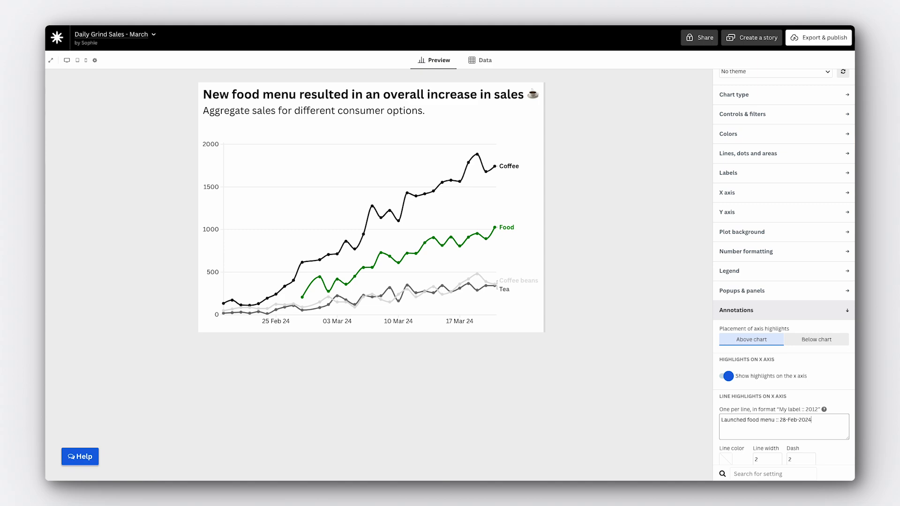
left_click(688, 429)
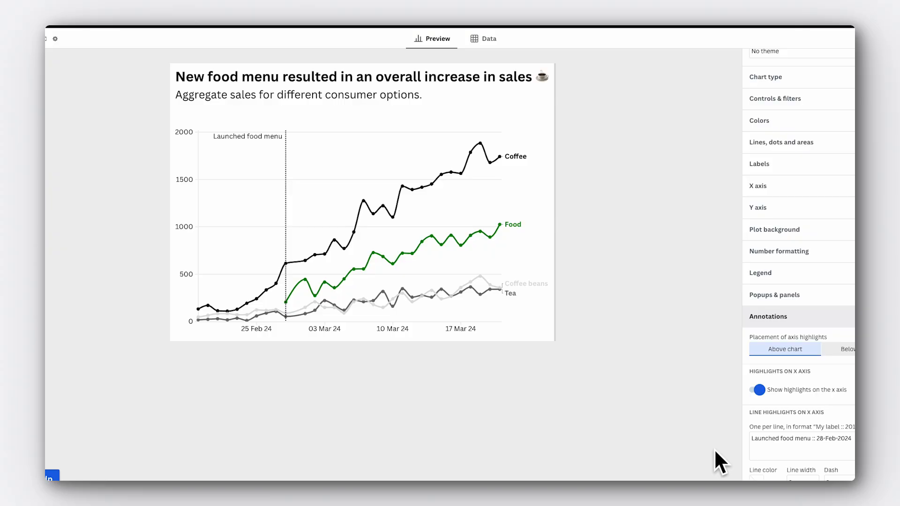
Step: Examine the position and styling options for the x-axis highlight labels
scroll(866, 436, "down", 4)
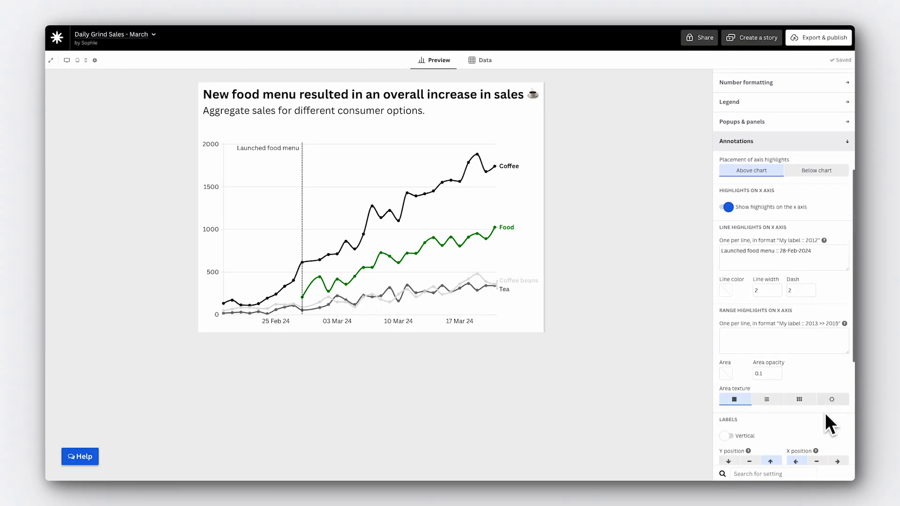
scroll(824, 412, "down", 2)
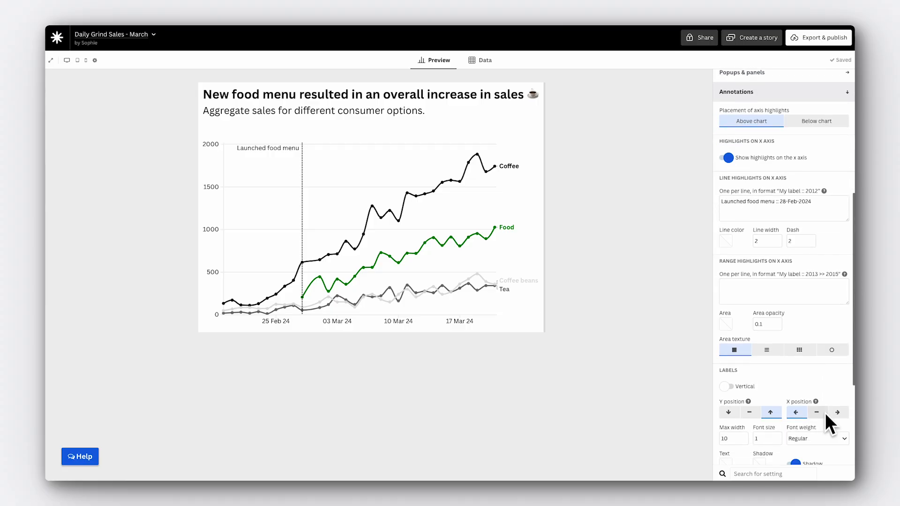
scroll(830, 262, "down", 2)
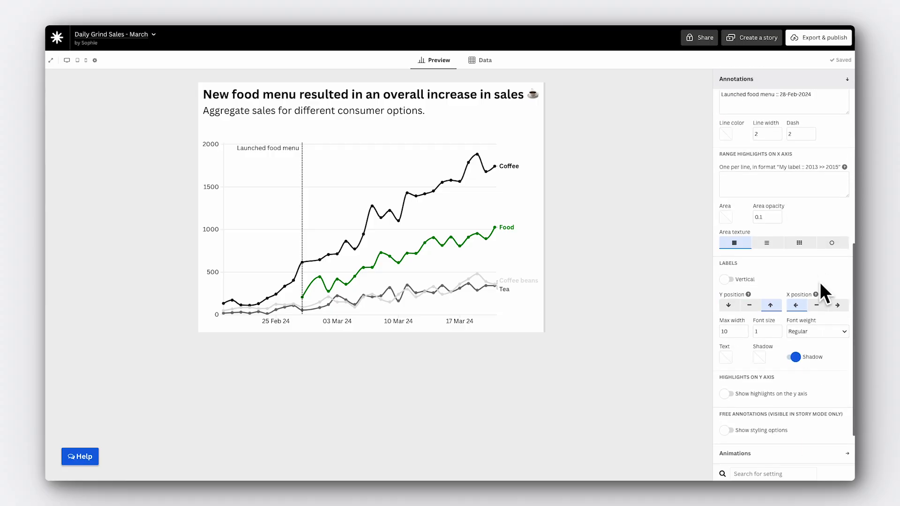